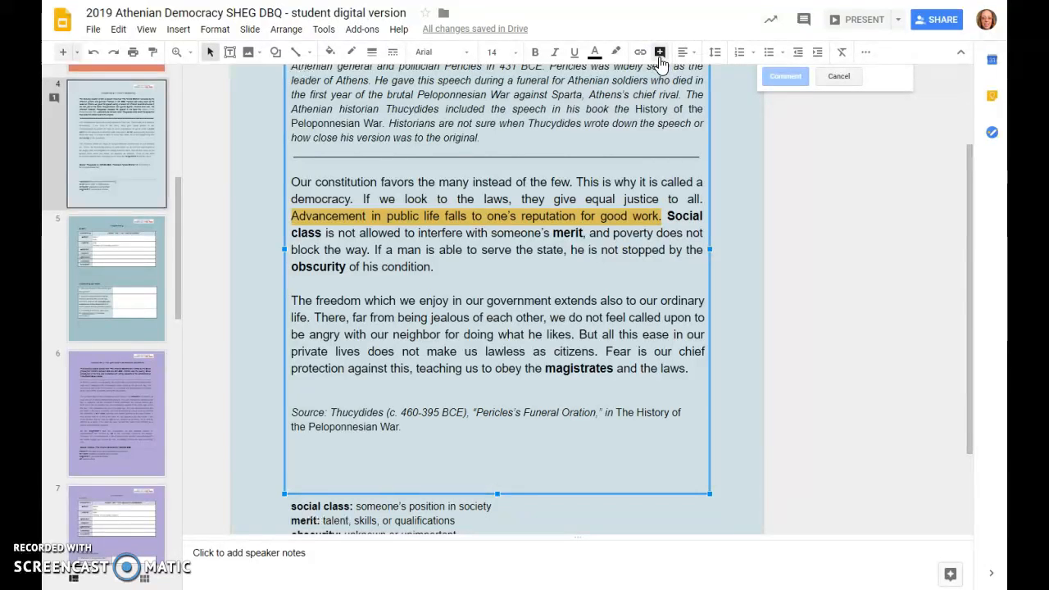
Add a comment to the sentence beginning "Advancement in public life" asking: What does this mean? What is "advancement in public life"?
click(661, 56)
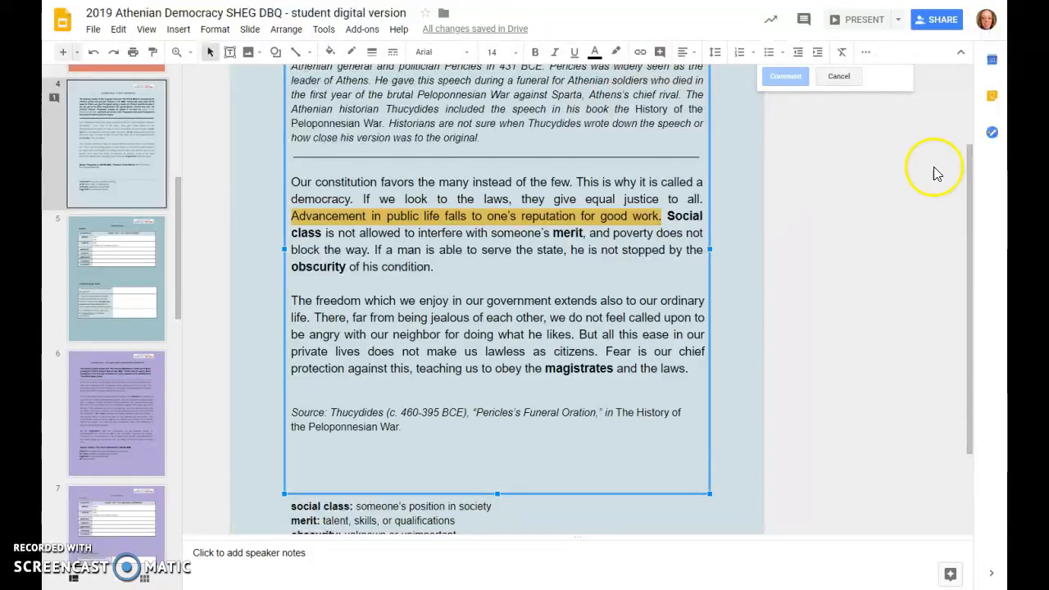
drag(971, 202, 972, 131)
click(799, 145)
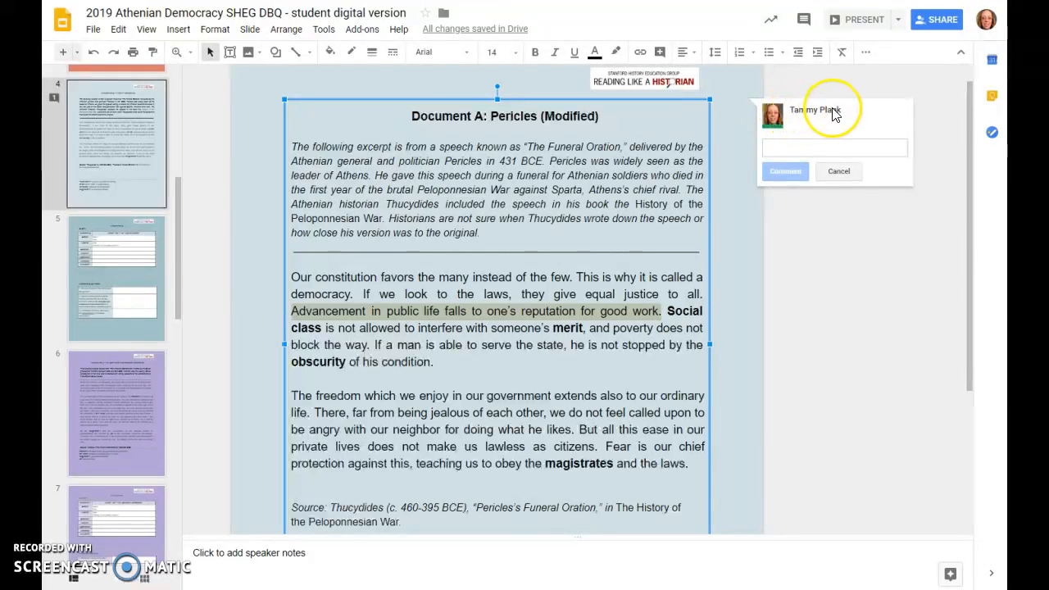
click(817, 151)
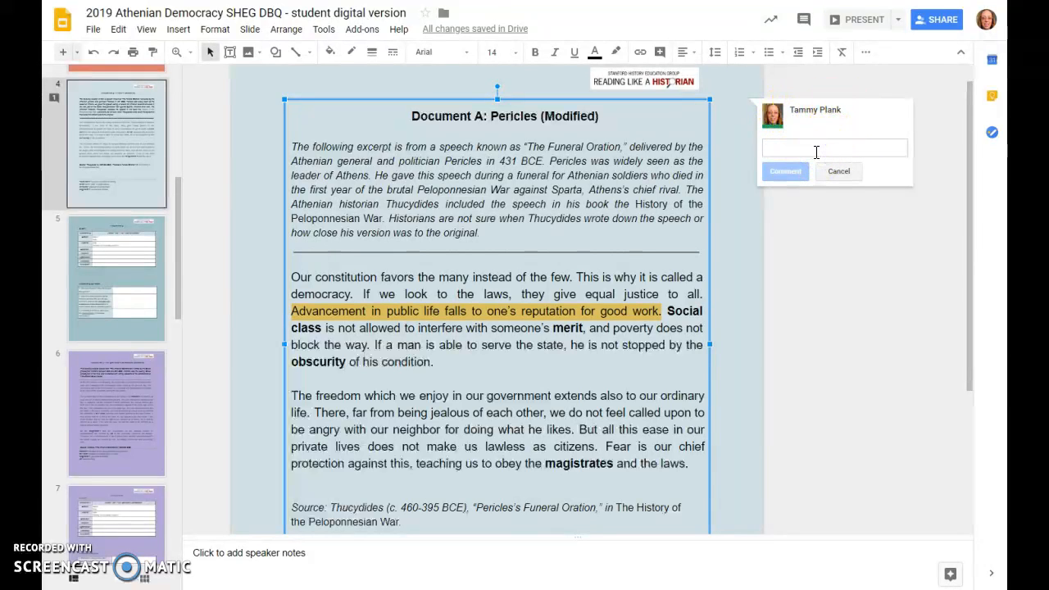
text(What does this mean? What is)
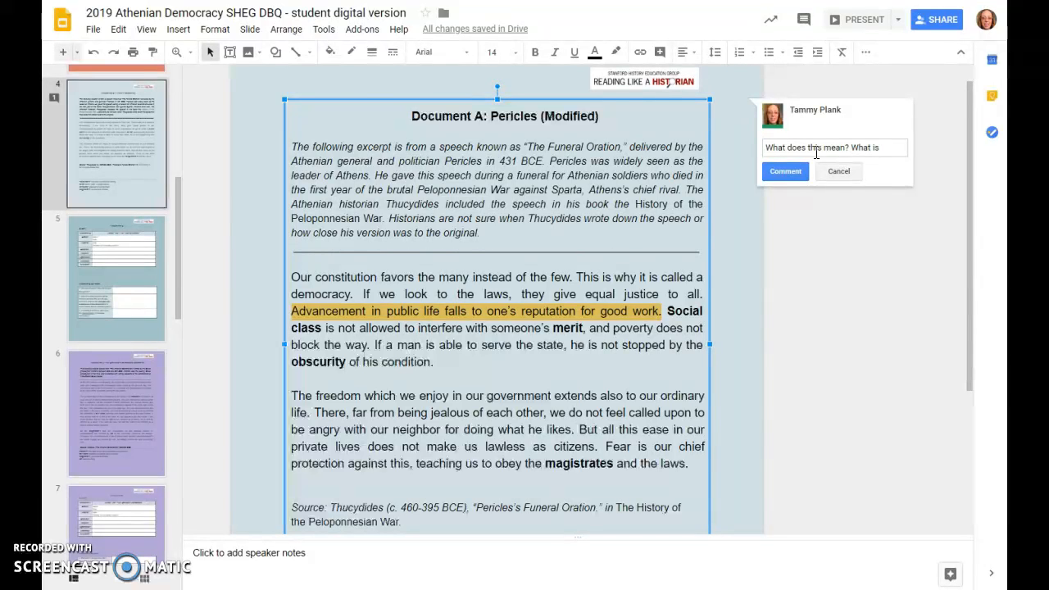
text(vancement"?)
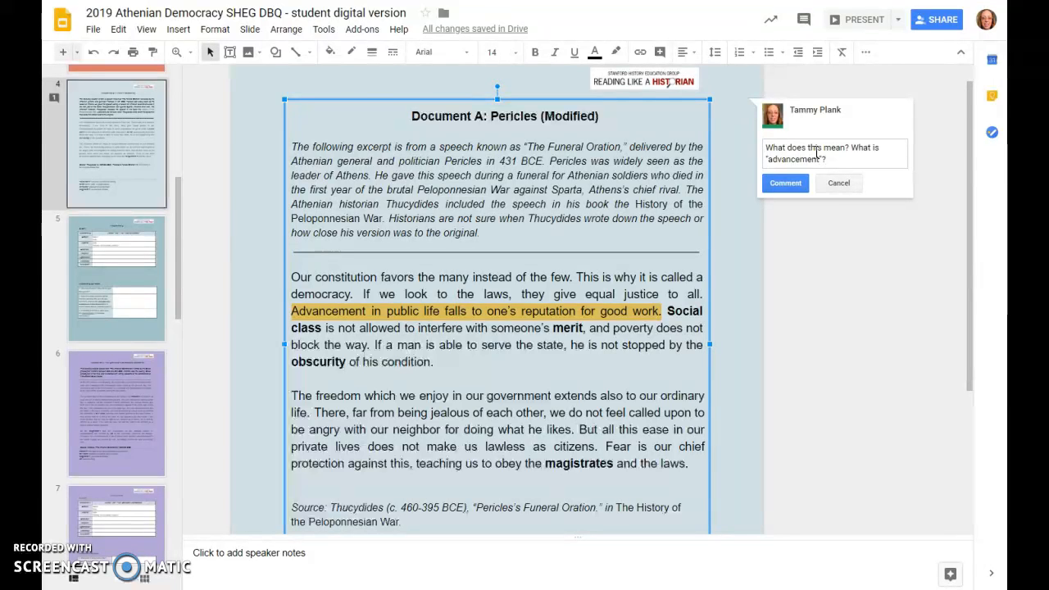
text( in public life?)
click(793, 182)
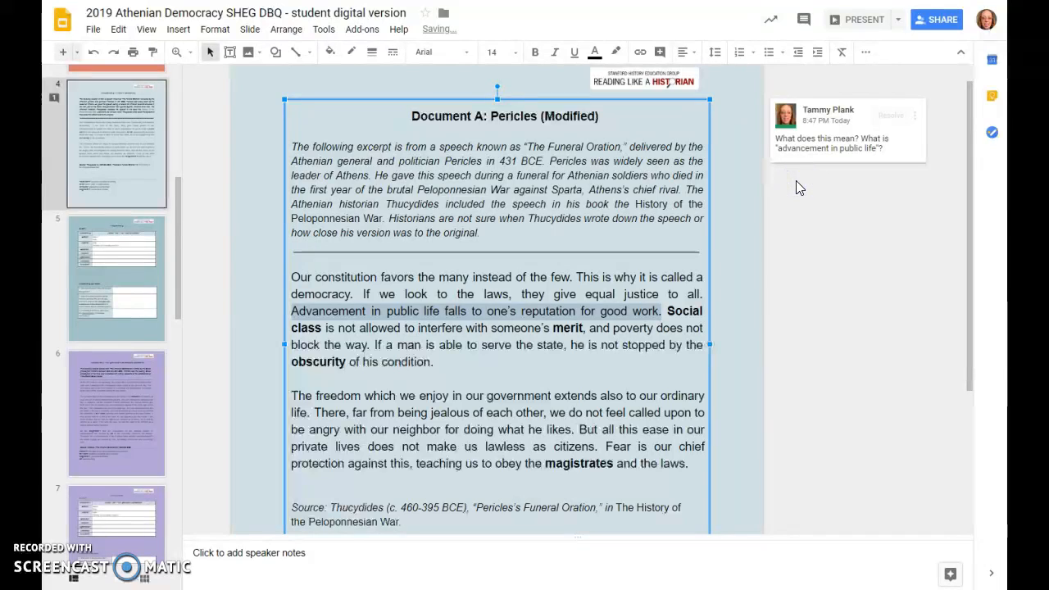
Comment "What is merit?" on the passage "Social class is not allowed to interfere with someone's merit".
click(665, 311)
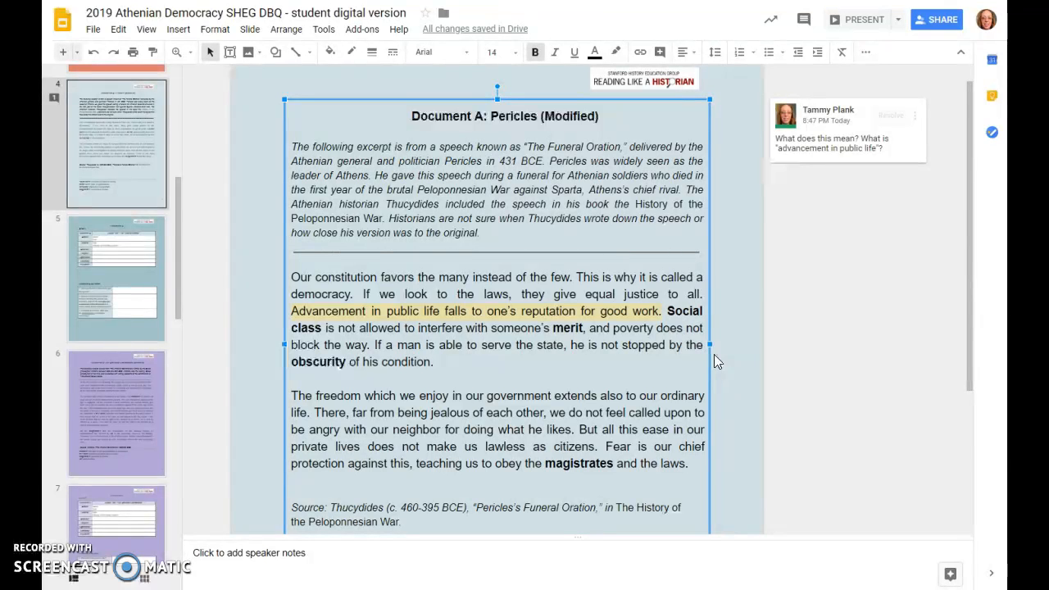
click(654, 348)
drag(670, 311, 584, 333)
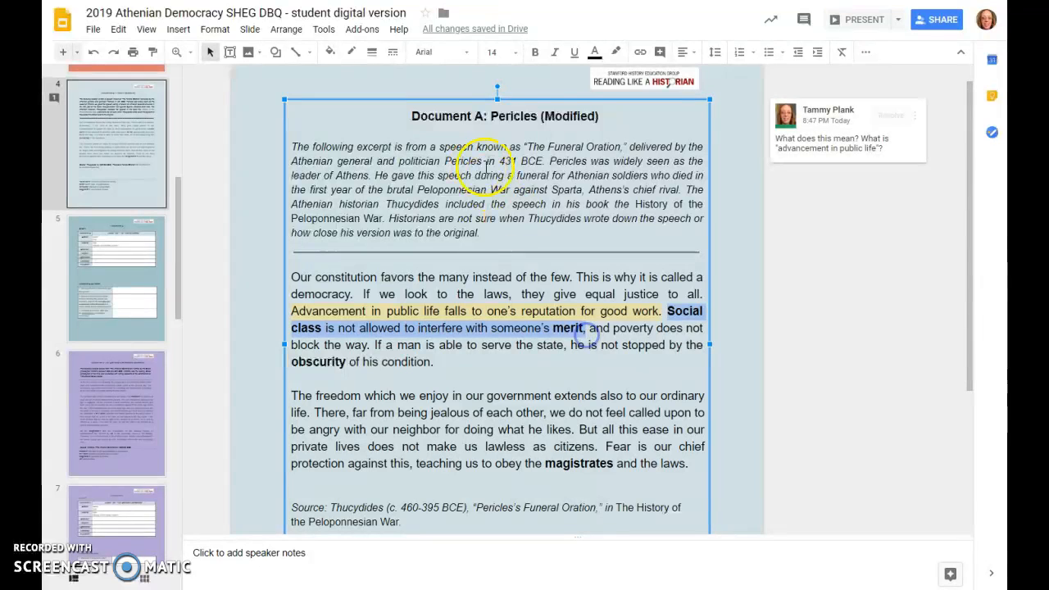
click(660, 53)
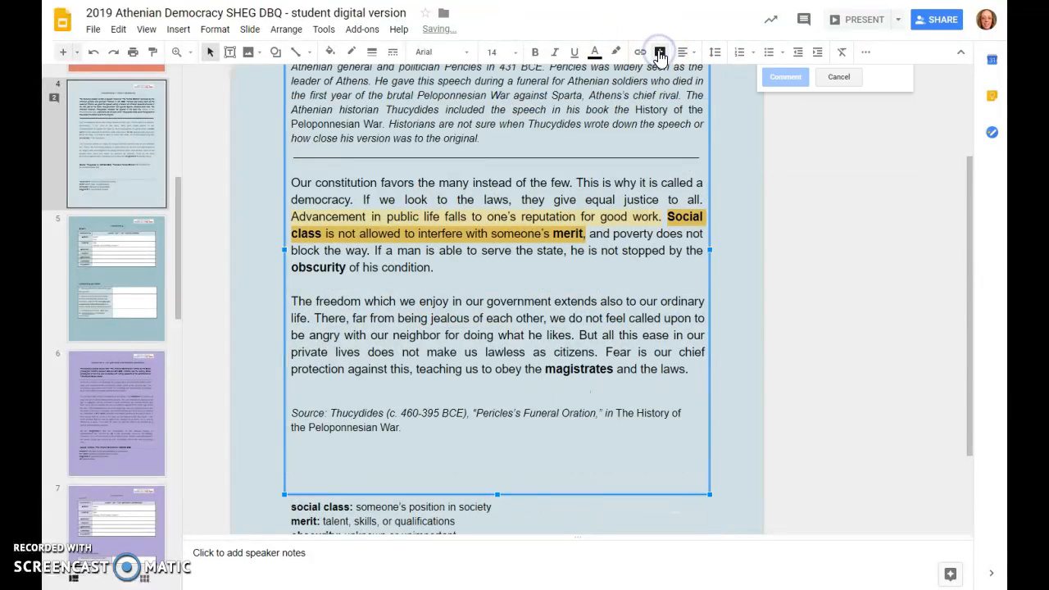
drag(965, 294, 970, 253)
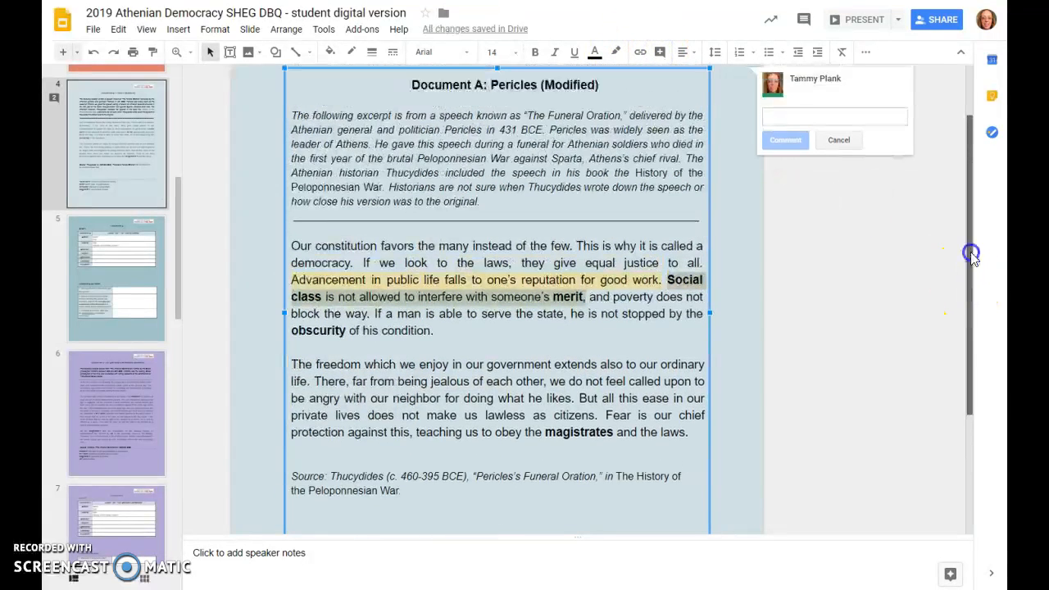
click(878, 120)
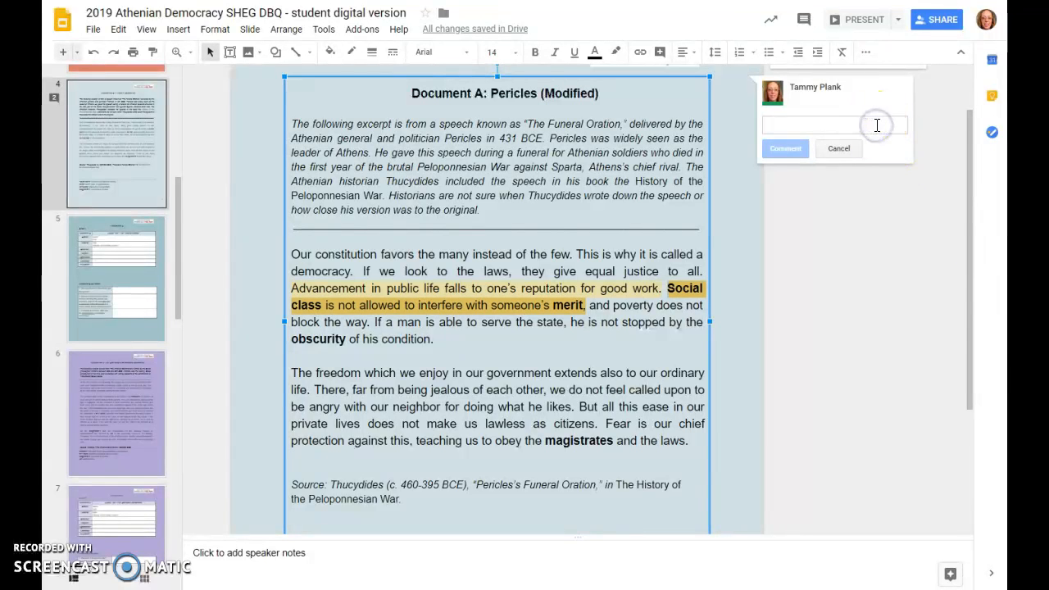
text(What)
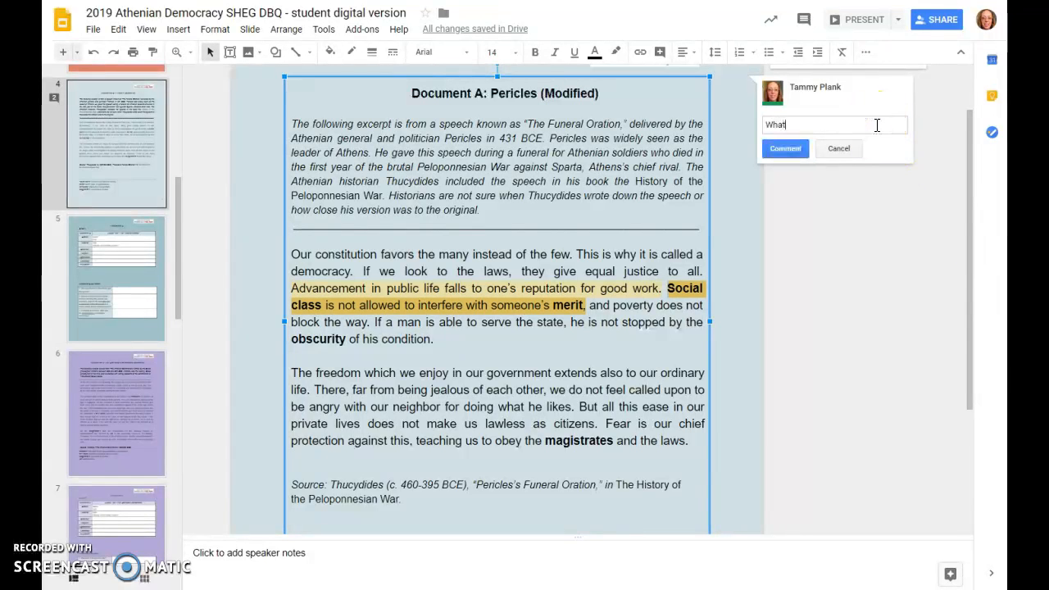
text( is merit?)
click(779, 150)
click(644, 320)
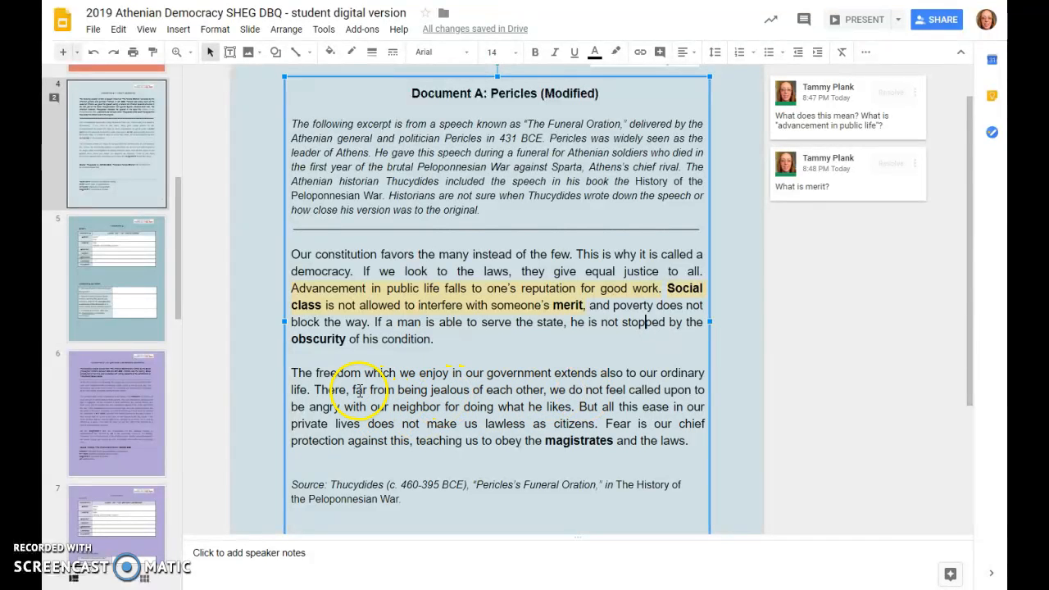
Comment "Why not be jealous?" on the passage from "being jealous of each other" to "be angry with our neighbor".
drag(400, 393, 437, 410)
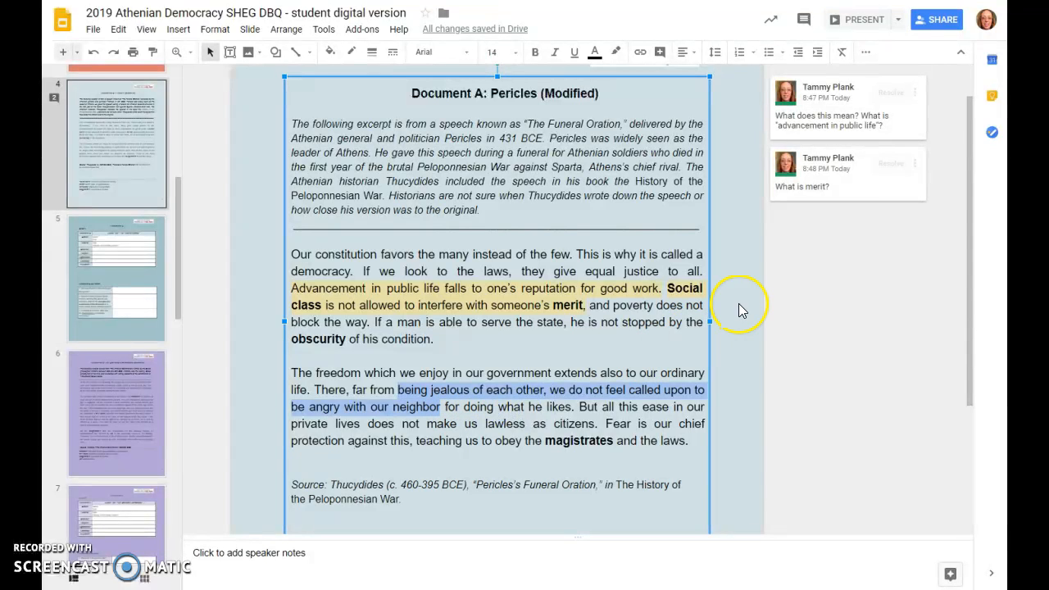
click(660, 51)
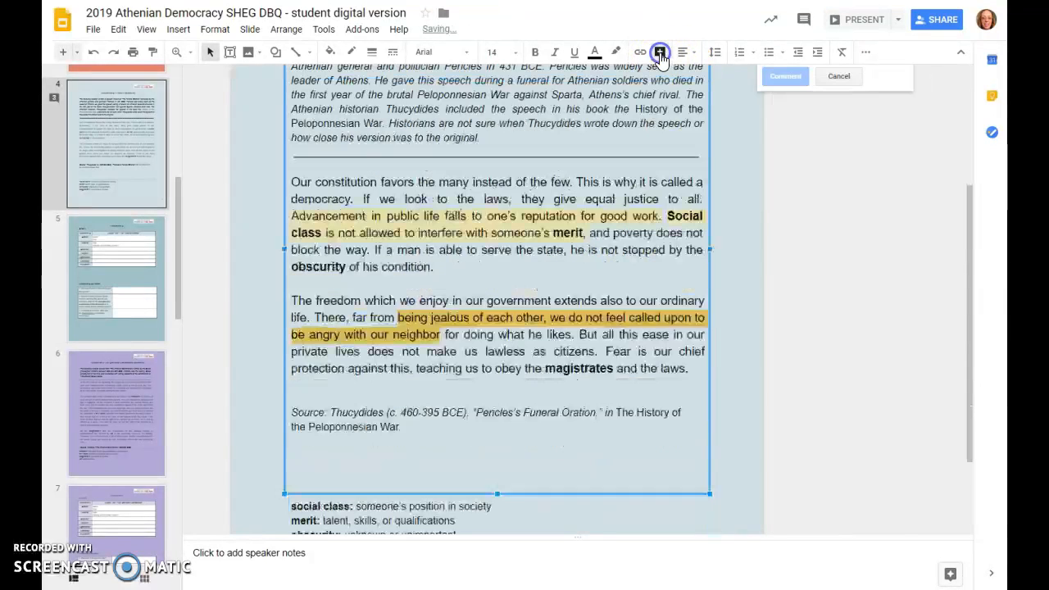
drag(969, 275, 963, 215)
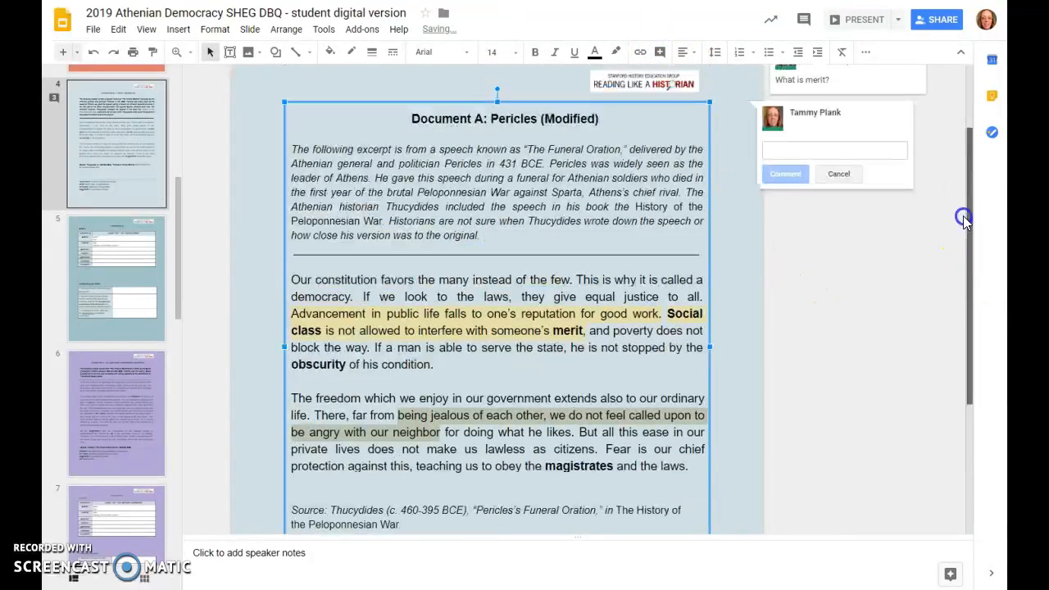
click(848, 150)
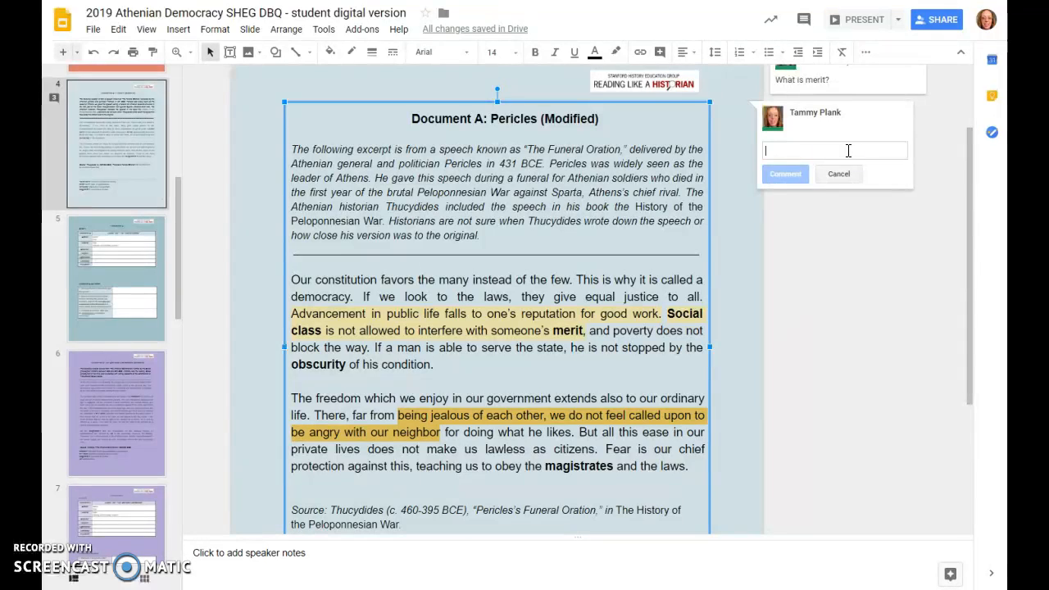
text(Wh)
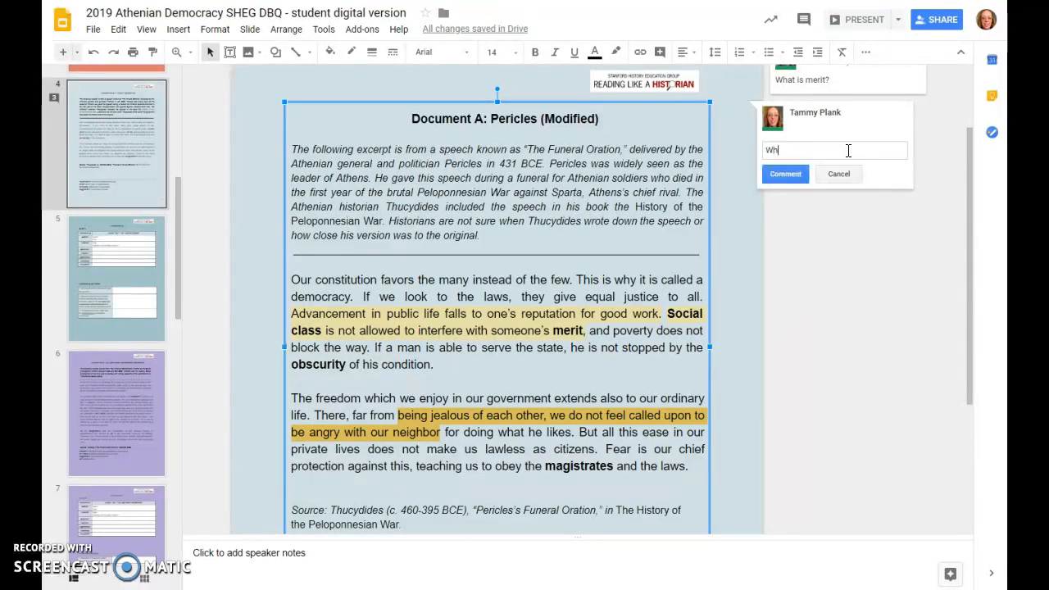
text(y not be jealous?)
click(785, 174)
click(910, 317)
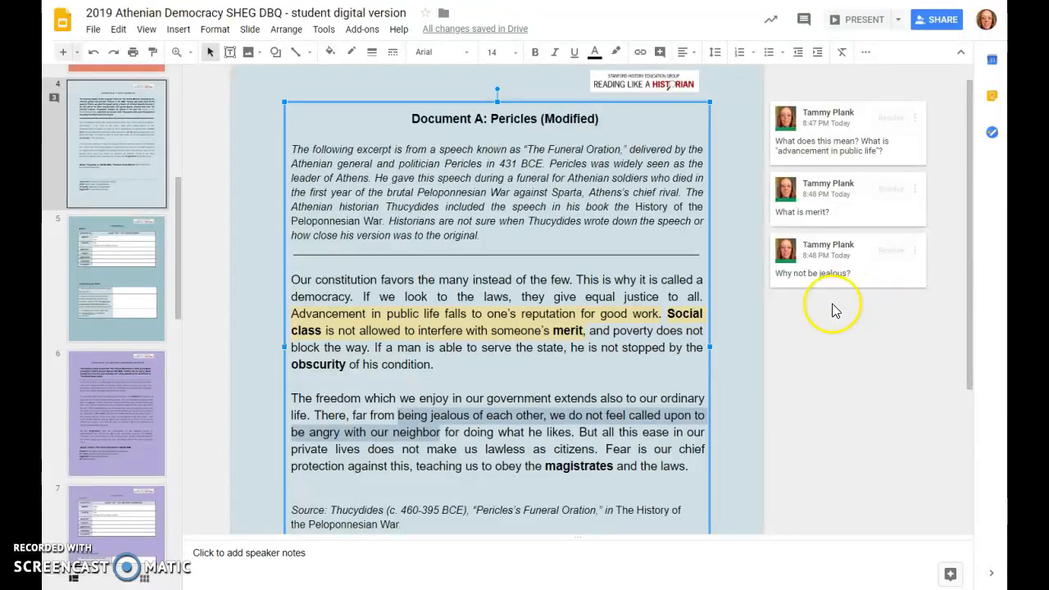
mouse_move(969, 286)
mouse_down()
mouse_move(972, 445)
mouse_move(972, 291)
mouse_up()
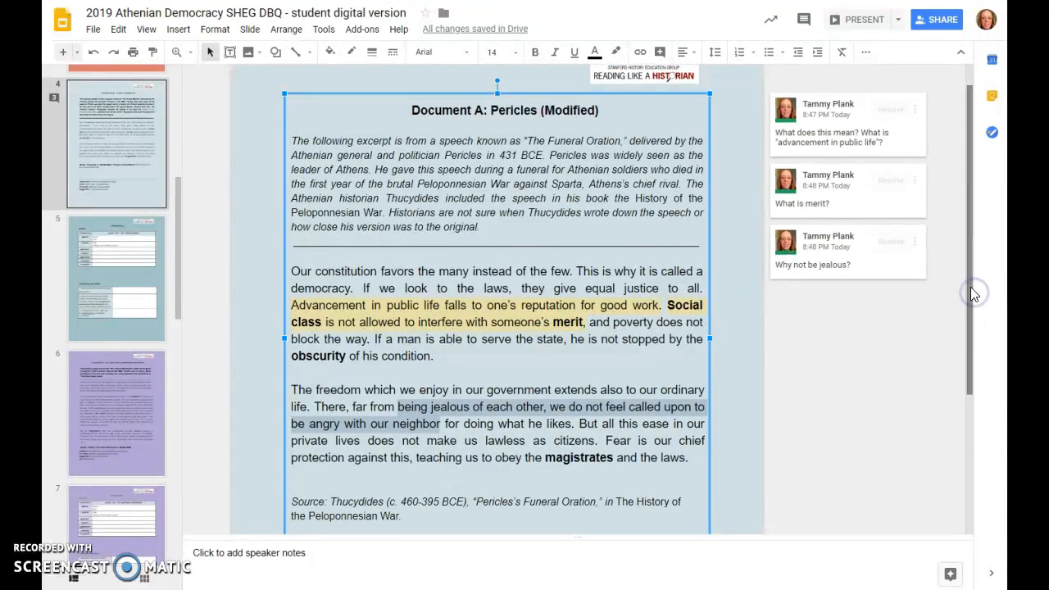
Open the comment about advancement in public life and check the glossary below the passage.
click(813, 144)
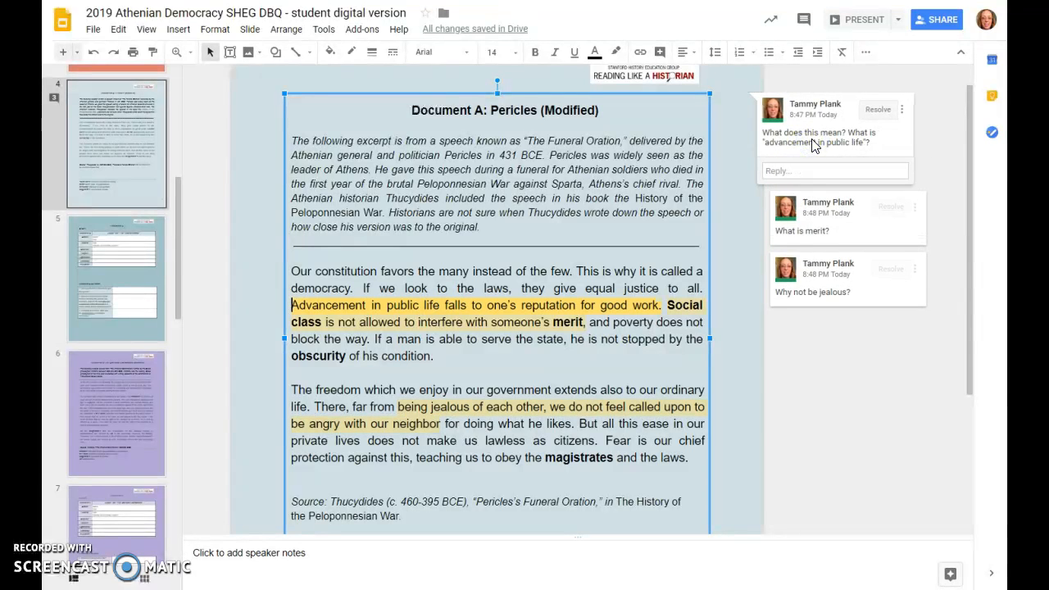
click(797, 171)
scroll(975, 271, down, 3)
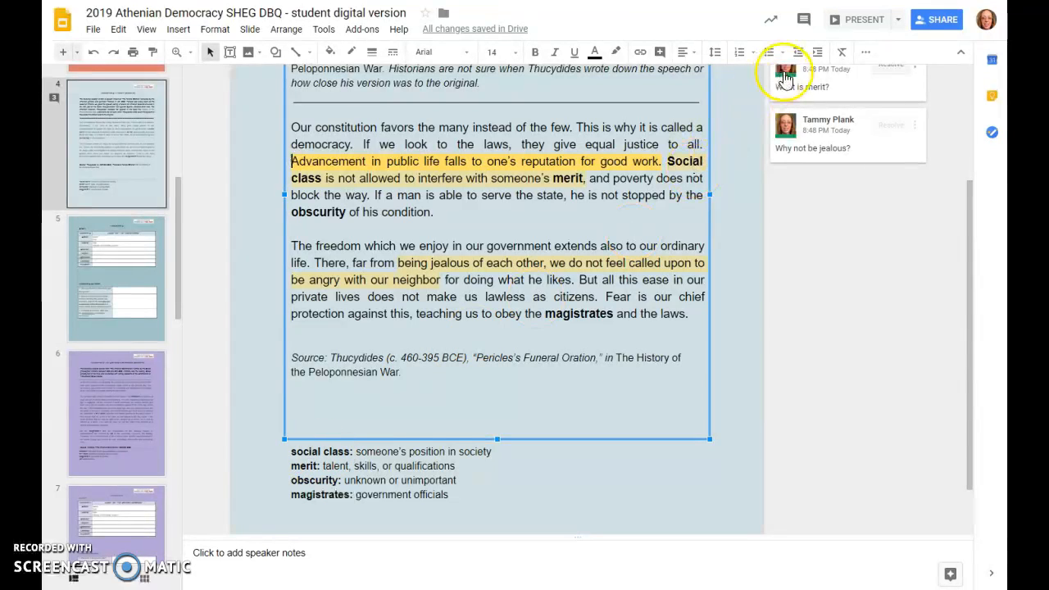
Reply "It's something with skills" to the "What is merit?" comment.
click(798, 93)
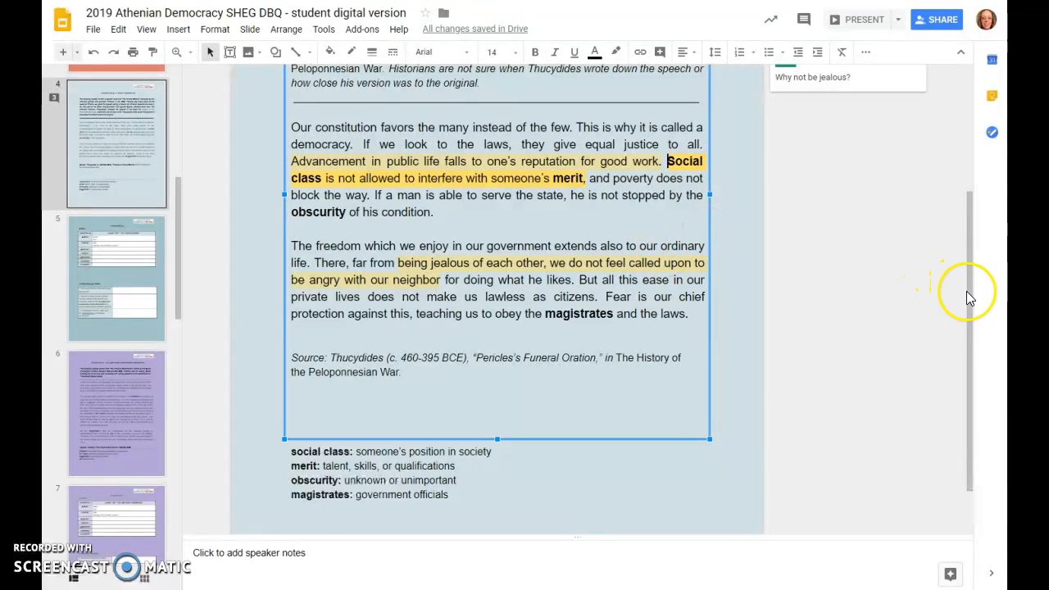
scroll(967, 291, up, 2)
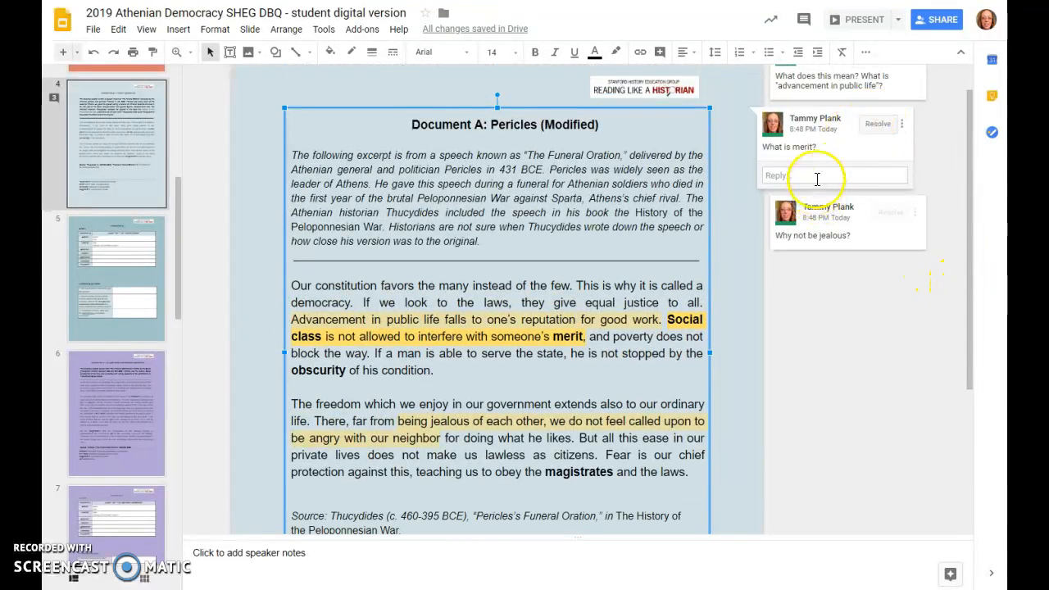
click(817, 174)
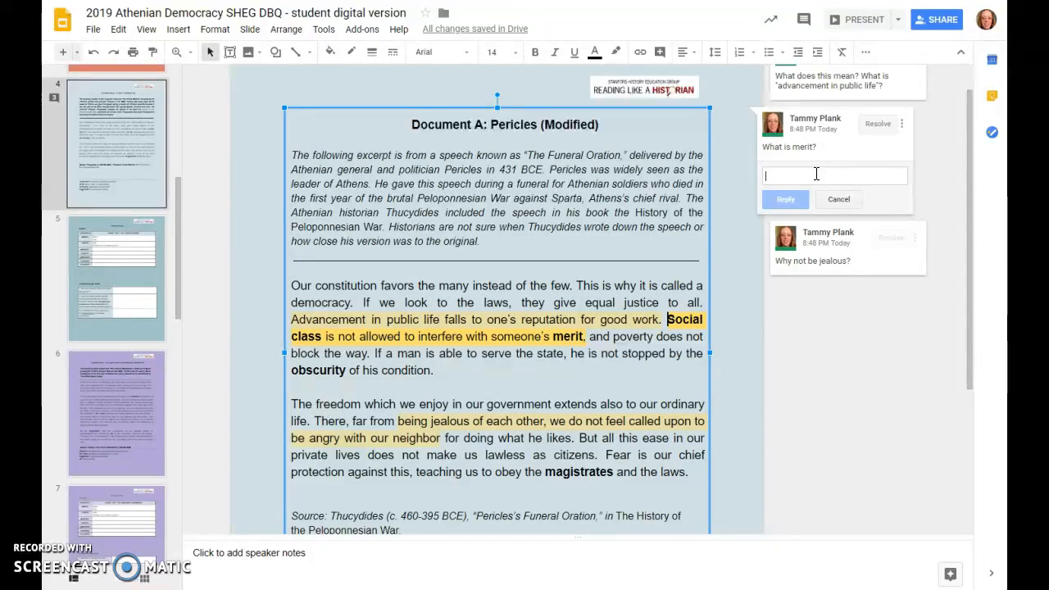
text(It)
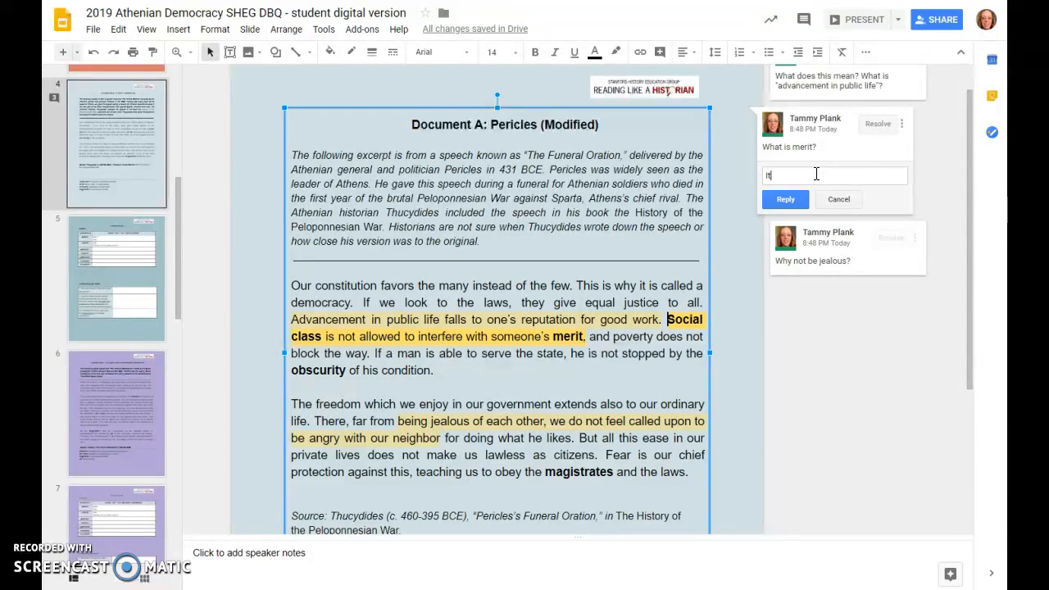
text('s something with skills)
click(787, 200)
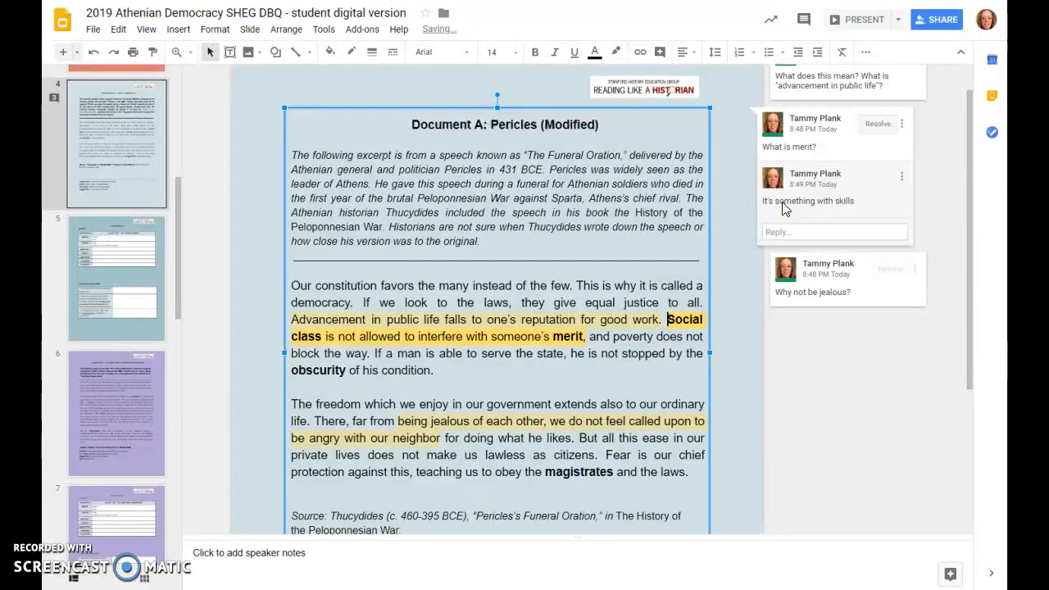
click(587, 368)
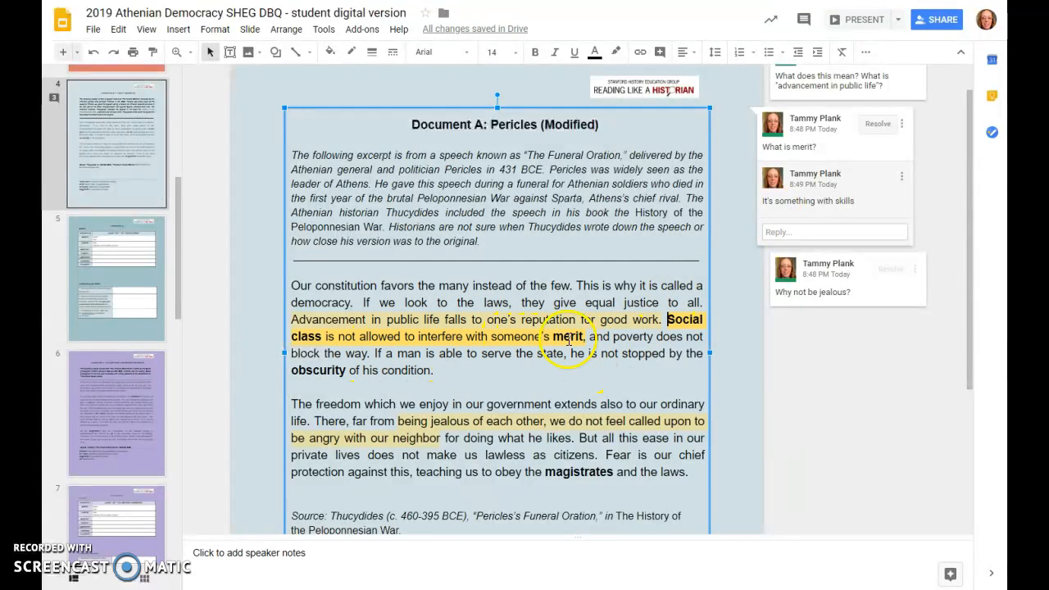
Open the comment on the "Advancement in public life" sentence and select that phrase in the passage.
click(386, 320)
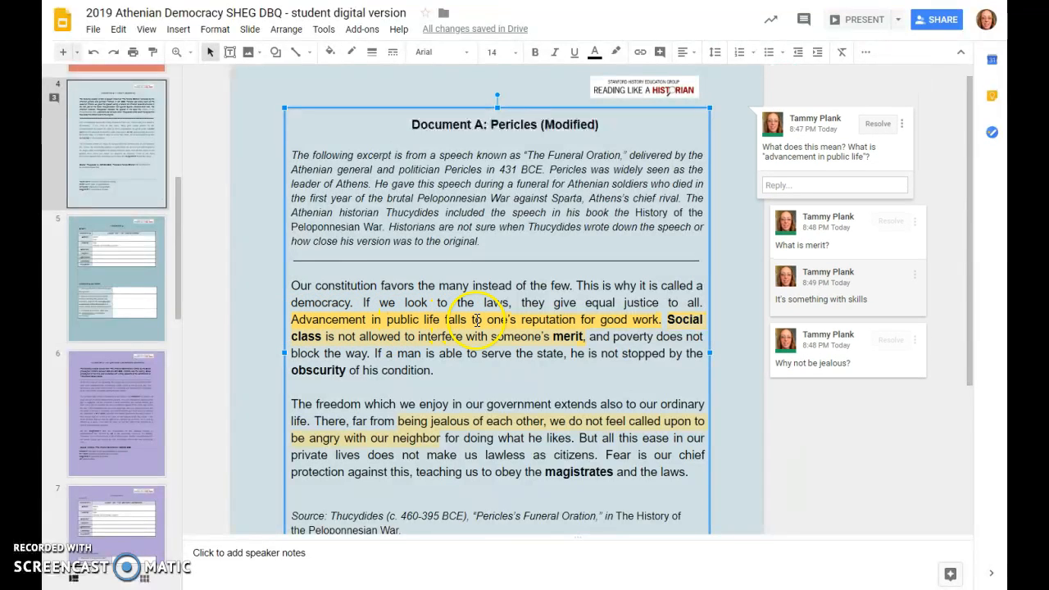
drag(520, 321, 582, 320)
click(582, 320)
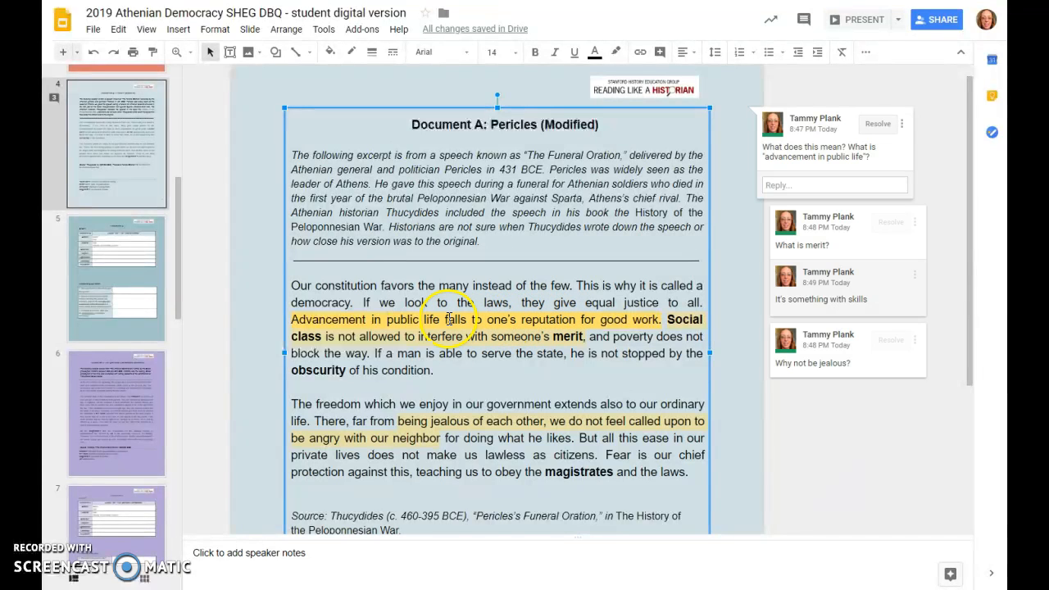
drag(292, 319, 440, 316)
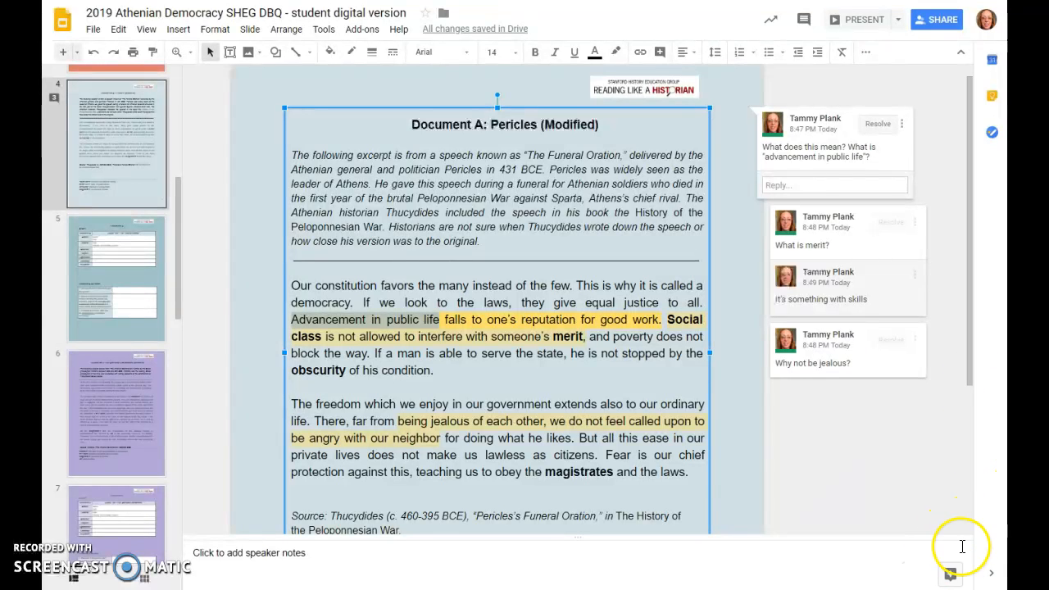
Search the web with Explore for "advancement in public life" and look through the results.
click(925, 578)
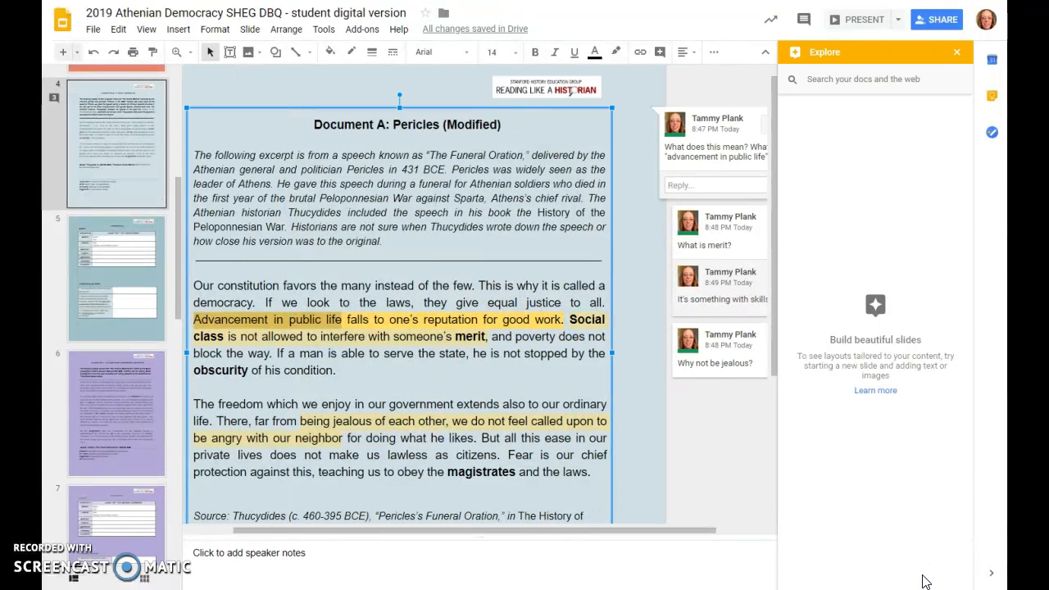
click(848, 80)
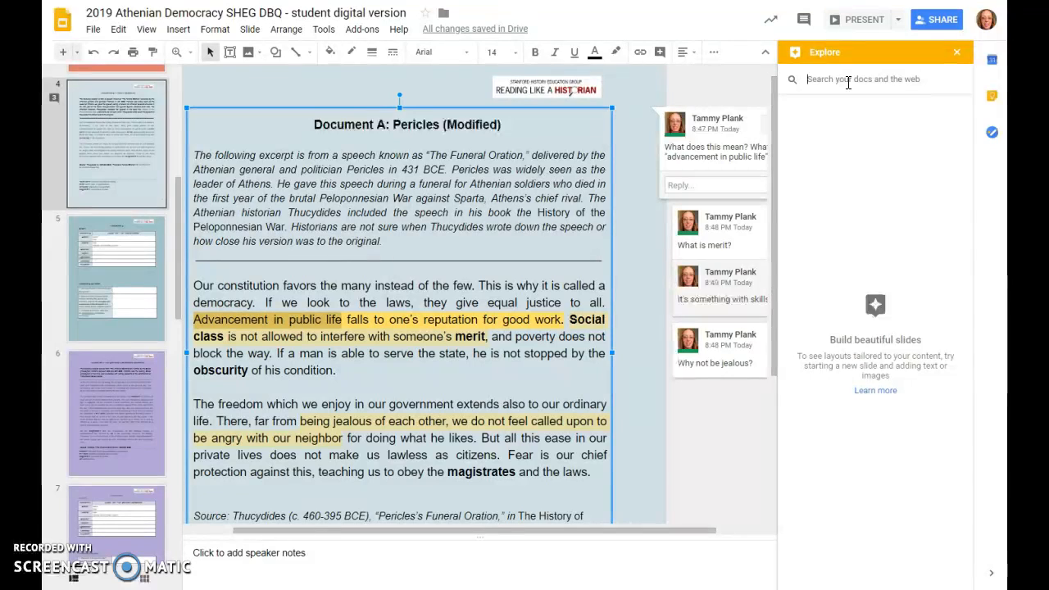
text(dvancement)
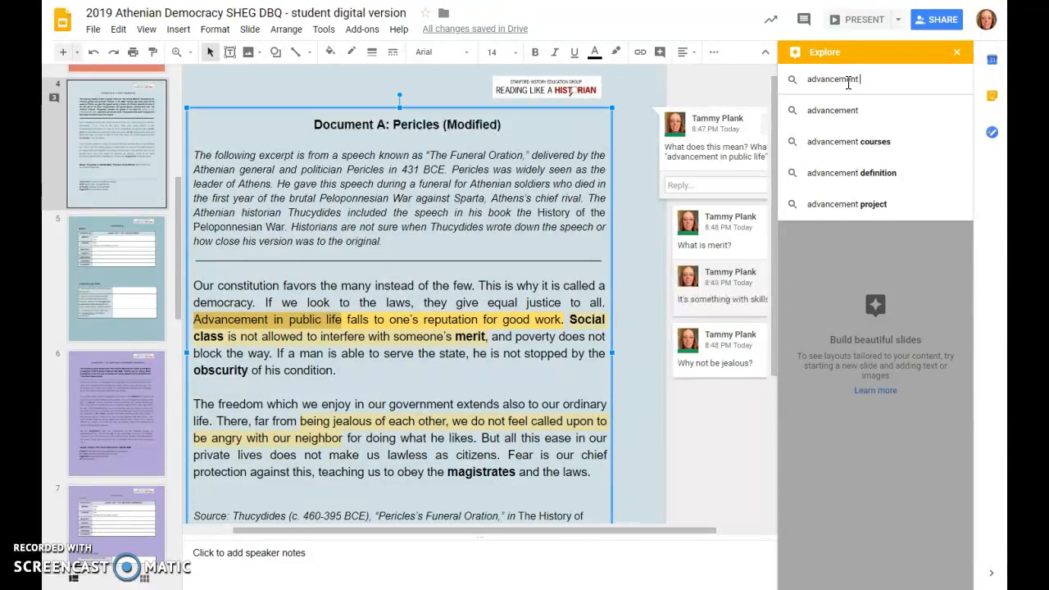
text( in public life)
key(Return)
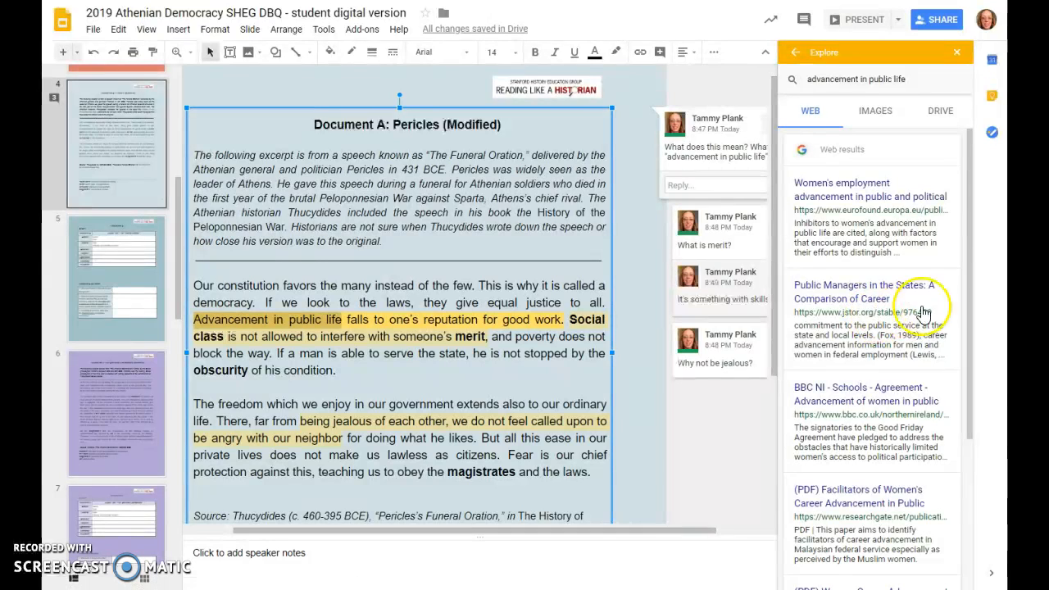
drag(971, 301, 965, 464)
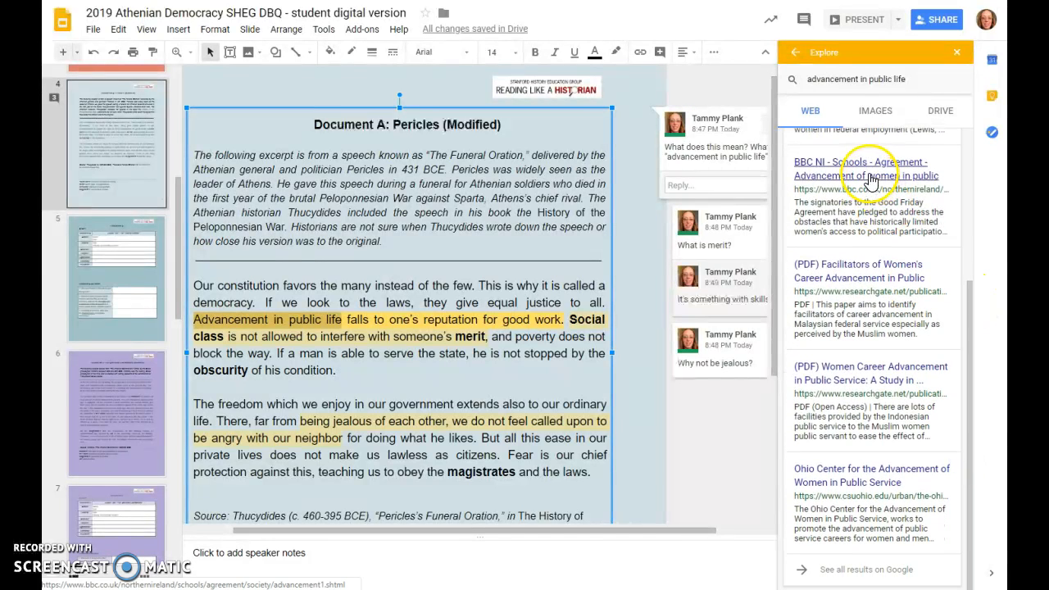
drag(970, 351, 961, 135)
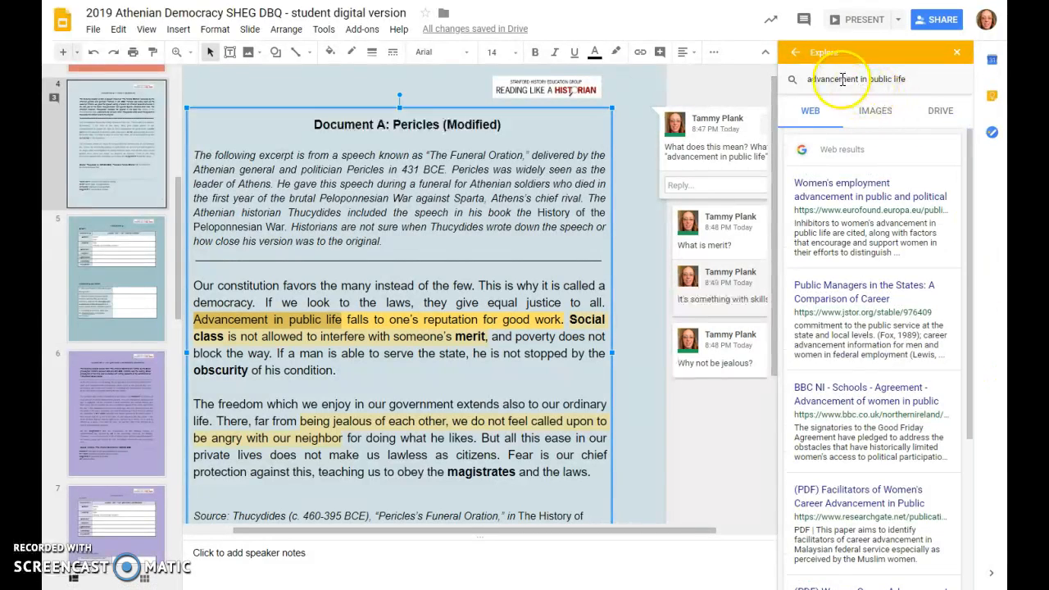
Change the Explore search to "advancement definition" and run it.
drag(861, 79, 907, 80)
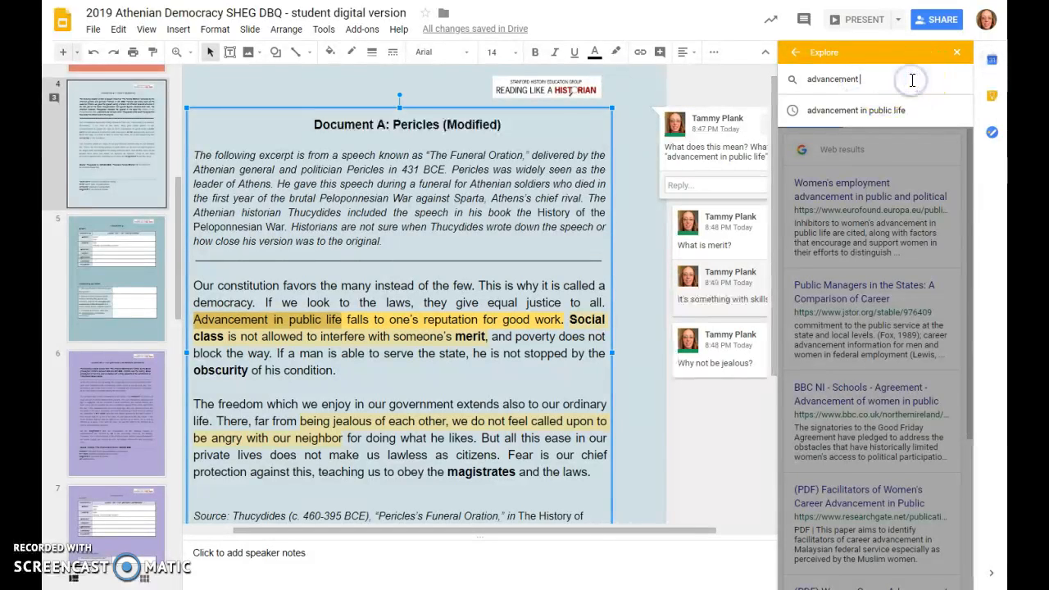
text(definition)
key(Return)
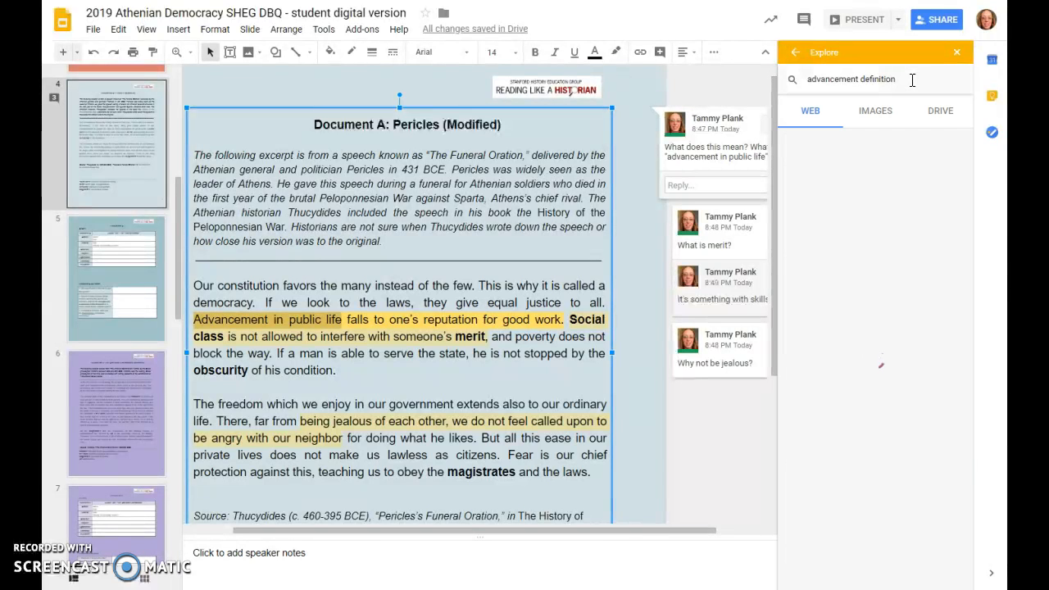